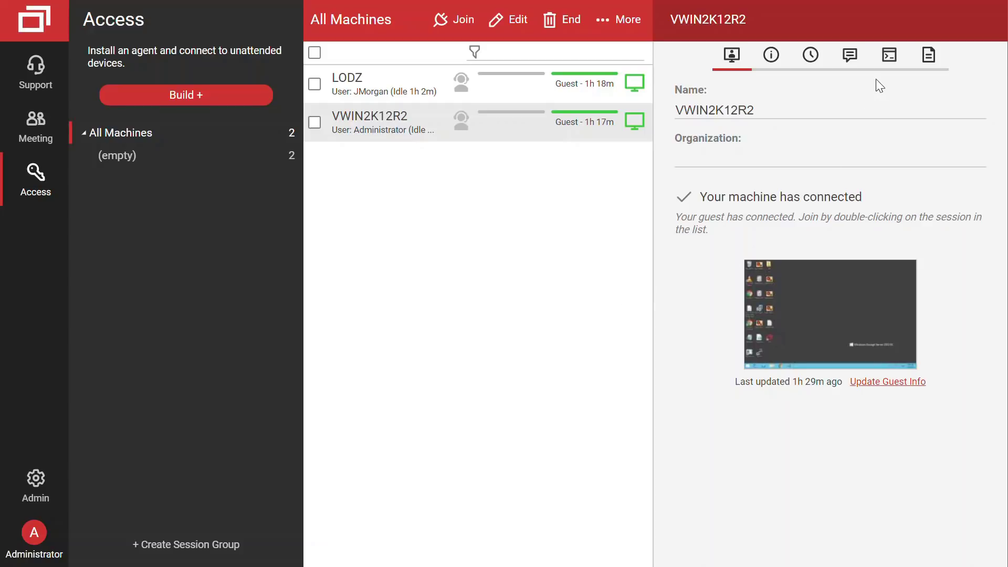
- Run the dir command on VWIN2K12R2 without joining its session
{"action": "left_click", "coordinate": [888, 62]}
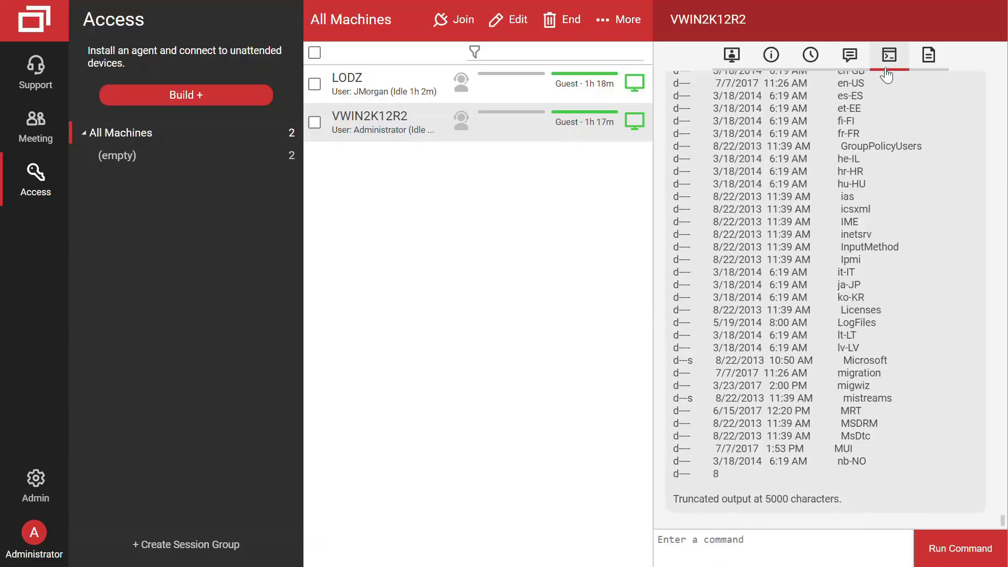
{"action": "left_click", "coordinate": [748, 546]}
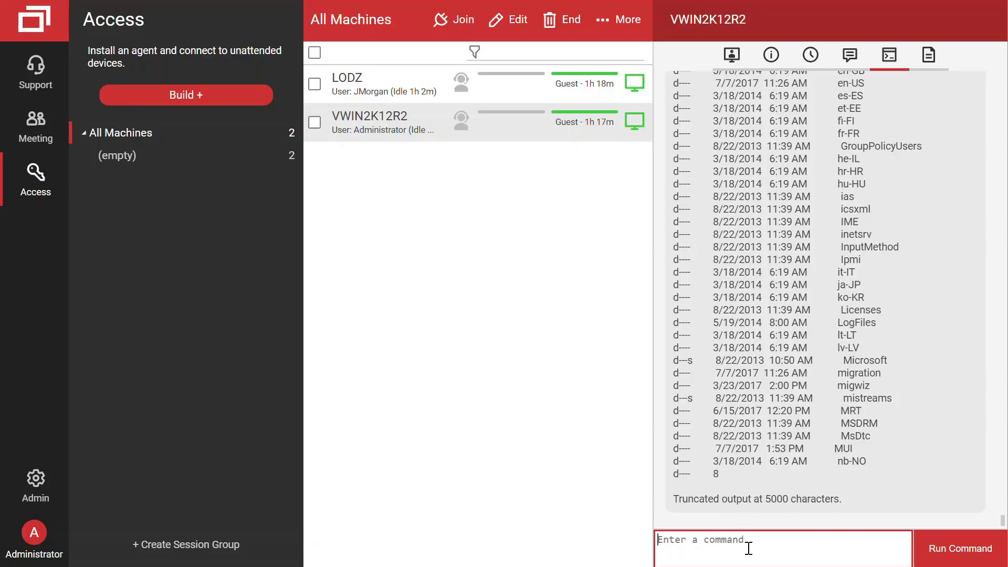
{"action": "type", "text": "dir"}
{"action": "key", "text": "Return"}
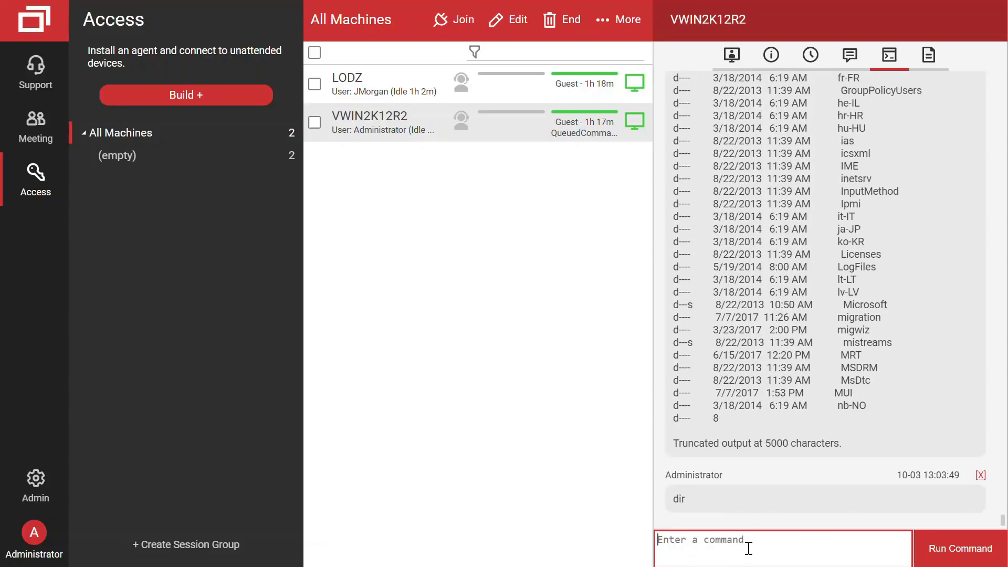
- Run get-childitem as a PowerShell command on VWIN2K12R2, with #!ps as the first line
{"action": "type", "text": "#!ps"}
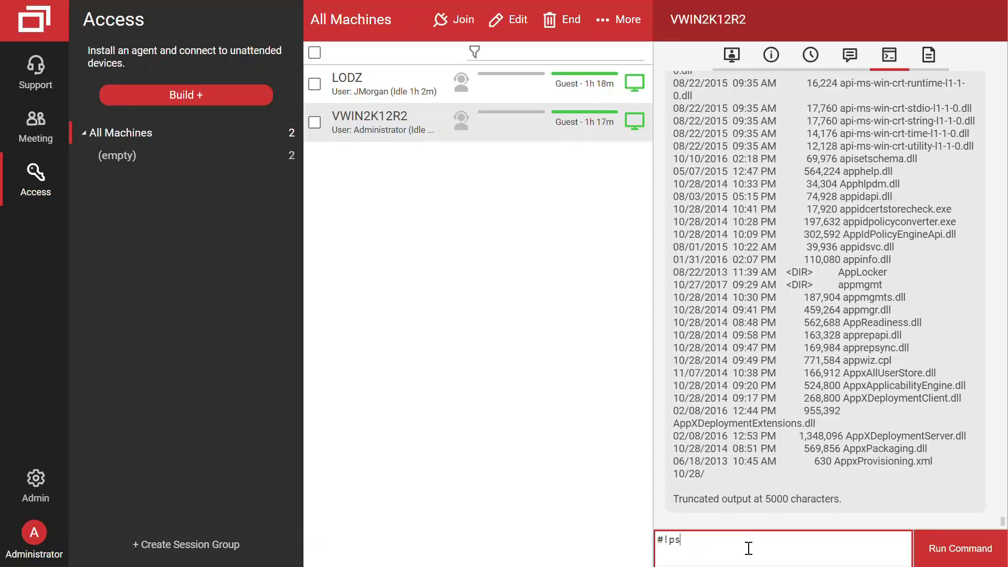
{"action": "key", "text": "shift+Return"}
{"action": "type", "text": "get-childitem"}
{"action": "key", "text": "Return"}
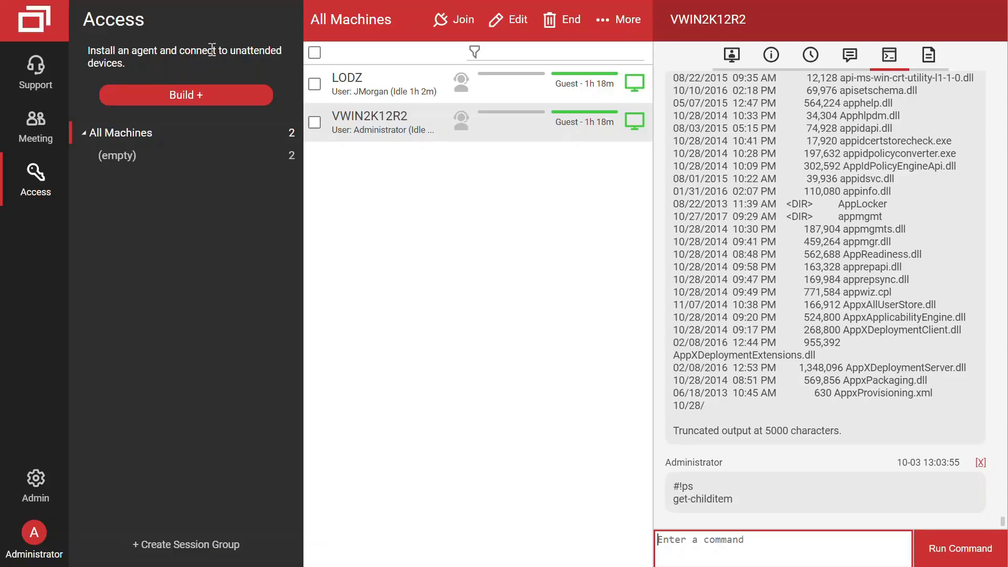
- Select LODZ and VWIN2K12R2 together to view the Run Command option for multiple machines, and clear the selection
{"action": "left_click", "coordinate": [314, 84]}
{"action": "left_click", "coordinate": [315, 123]}
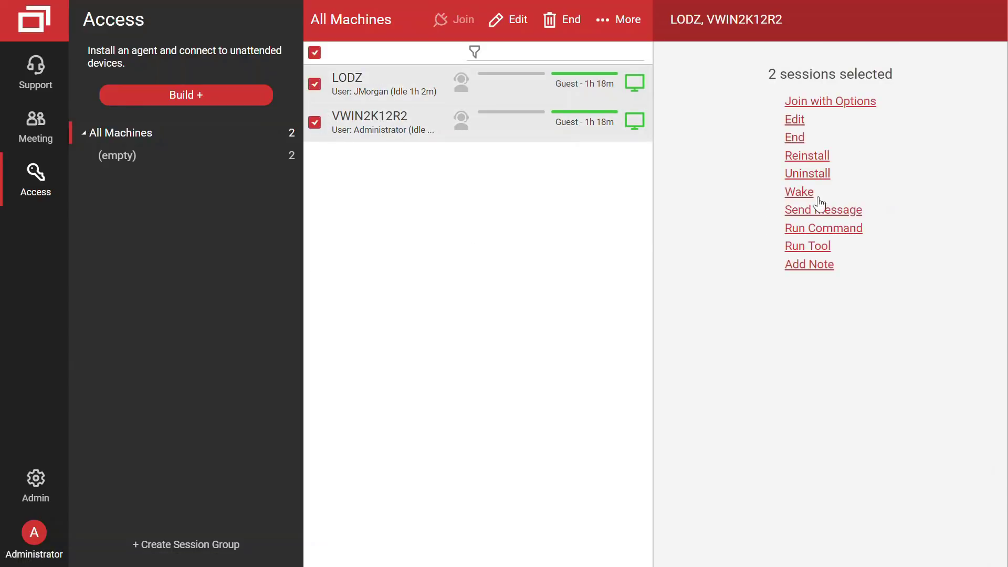
{"action": "left_click", "coordinate": [823, 229]}
{"action": "left_click", "coordinate": [675, 171]}
{"action": "left_click", "coordinate": [387, 128]}
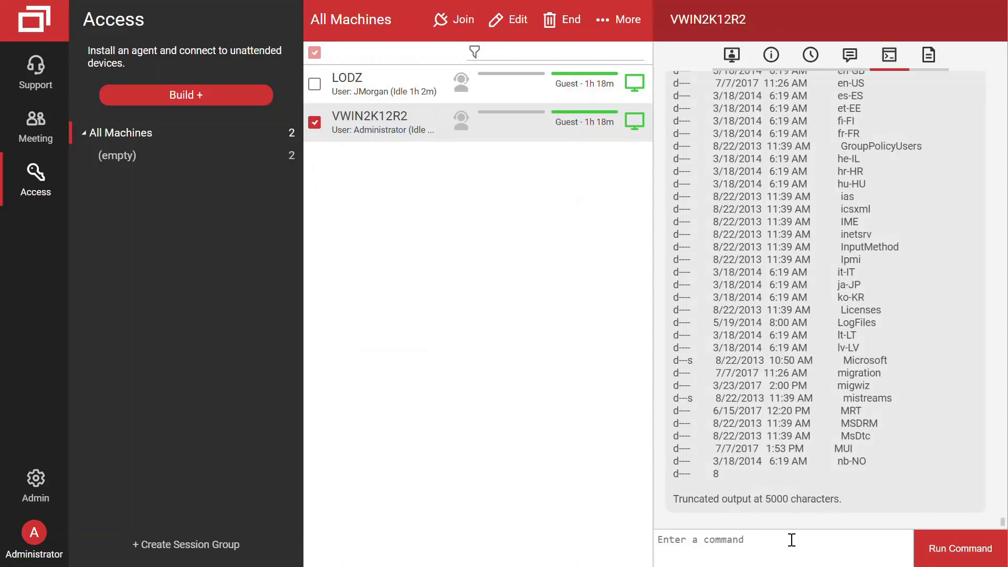
{"action": "left_click", "coordinate": [791, 541]}
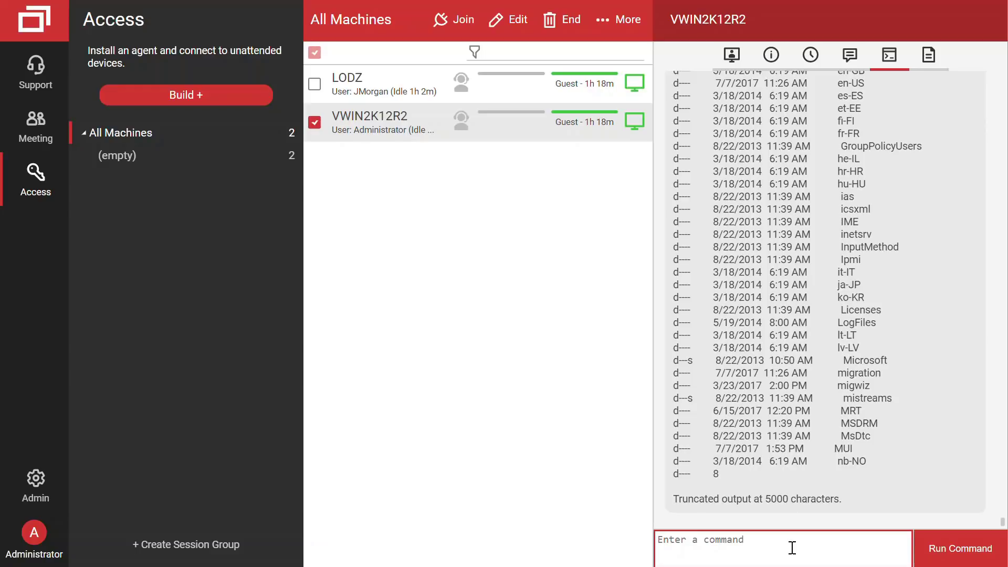
{"action": "left_click", "coordinate": [314, 123]}
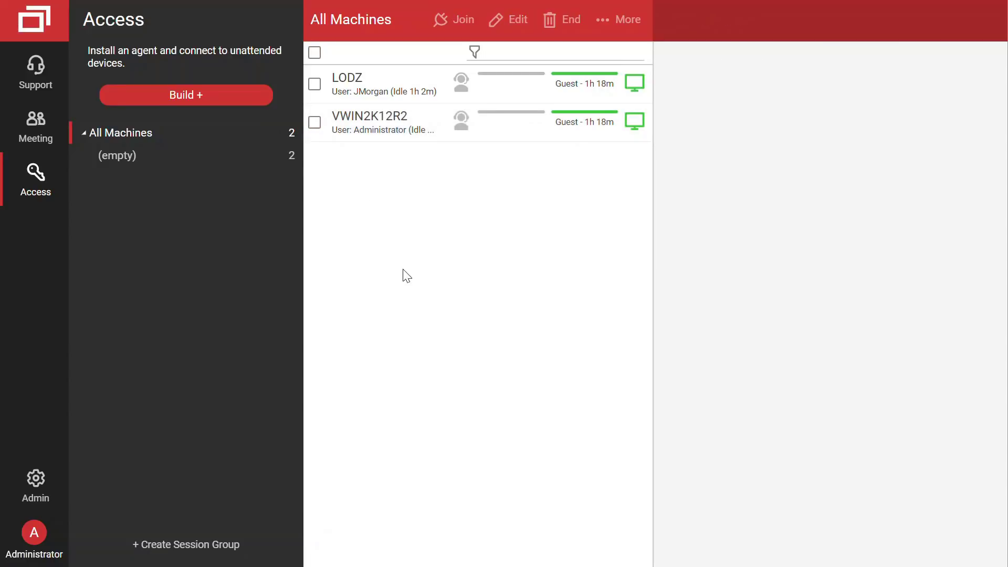
- Join the VWIN2K12R2 session and unlock the remote machine by entering the account password
{"action": "double_click", "coordinate": [410, 138]}
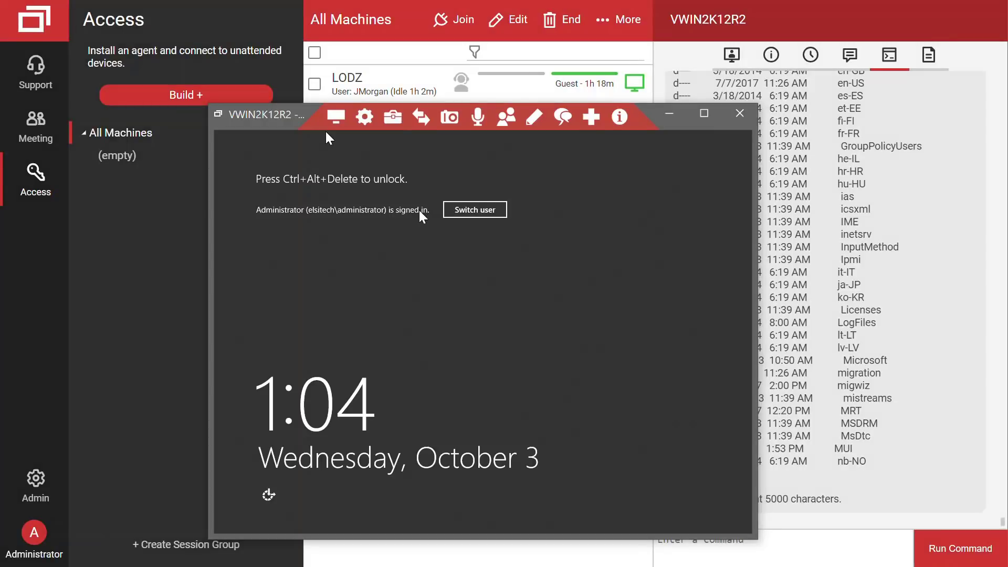
{"action": "key", "text": "ctrl+alt+Delete"}
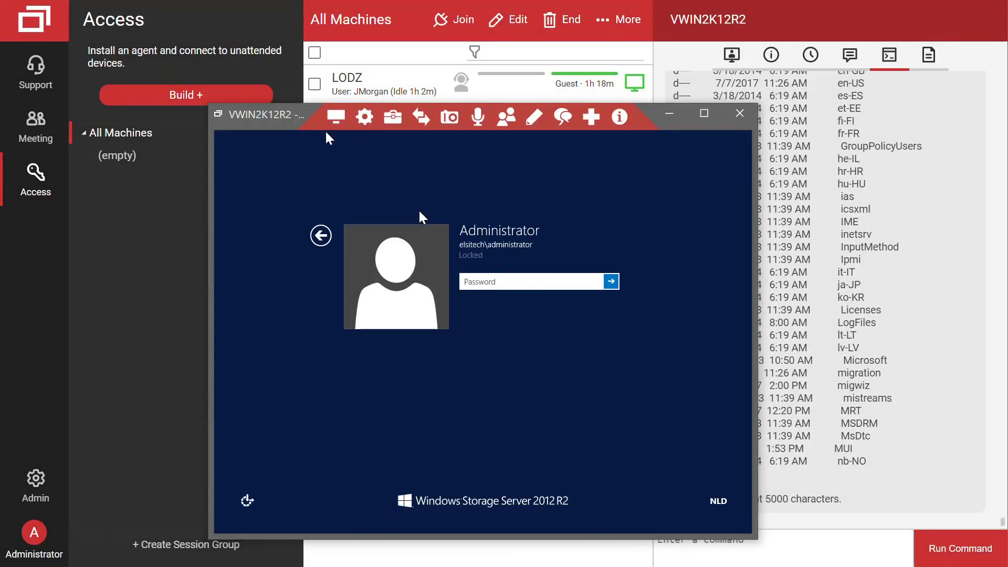
{"action": "type", "text": "•••••••••"}
{"action": "key", "text": "Return"}
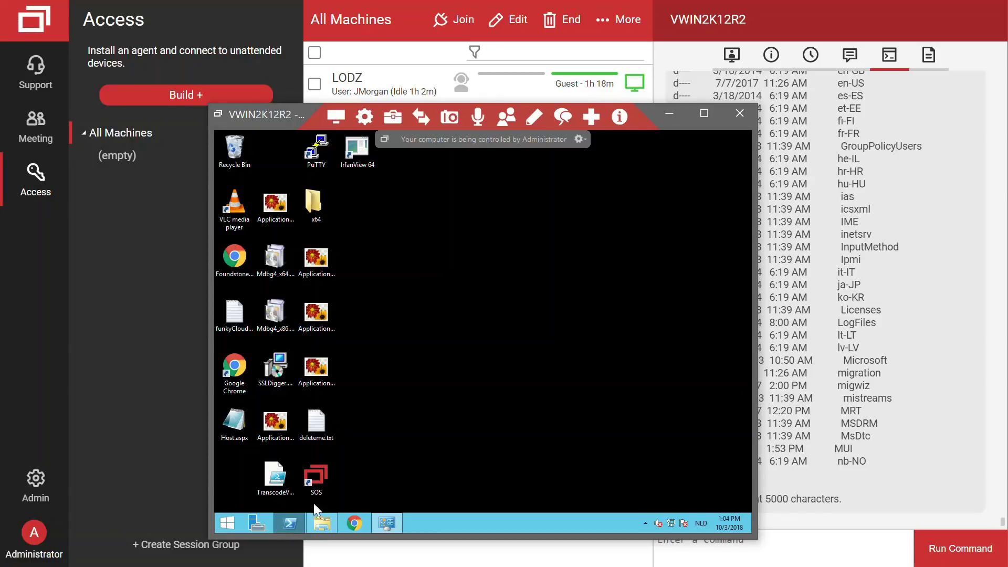
- Open PowerShell on the remote desktop and close it again
{"action": "left_click", "coordinate": [290, 523]}
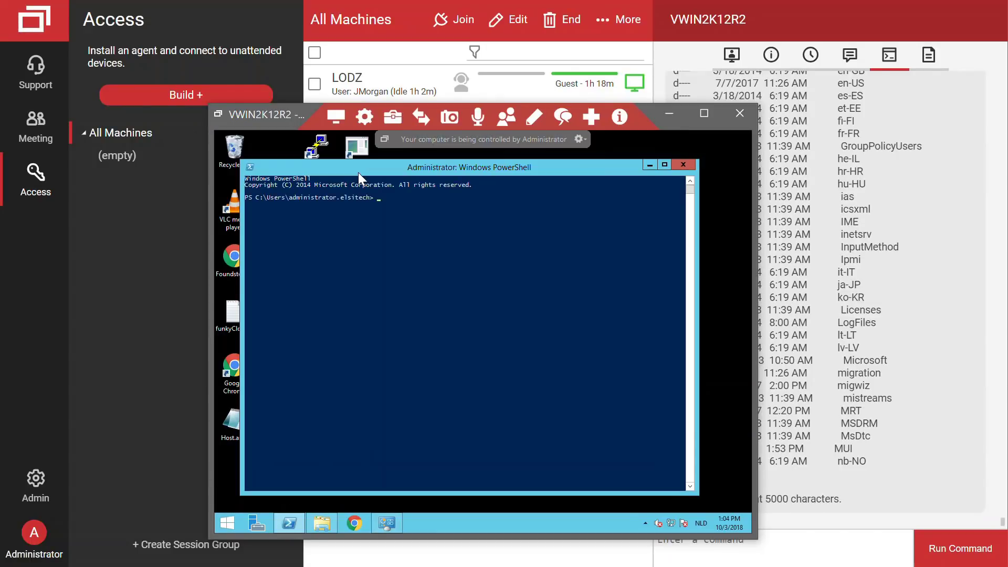
{"action": "left_click", "coordinate": [682, 166]}
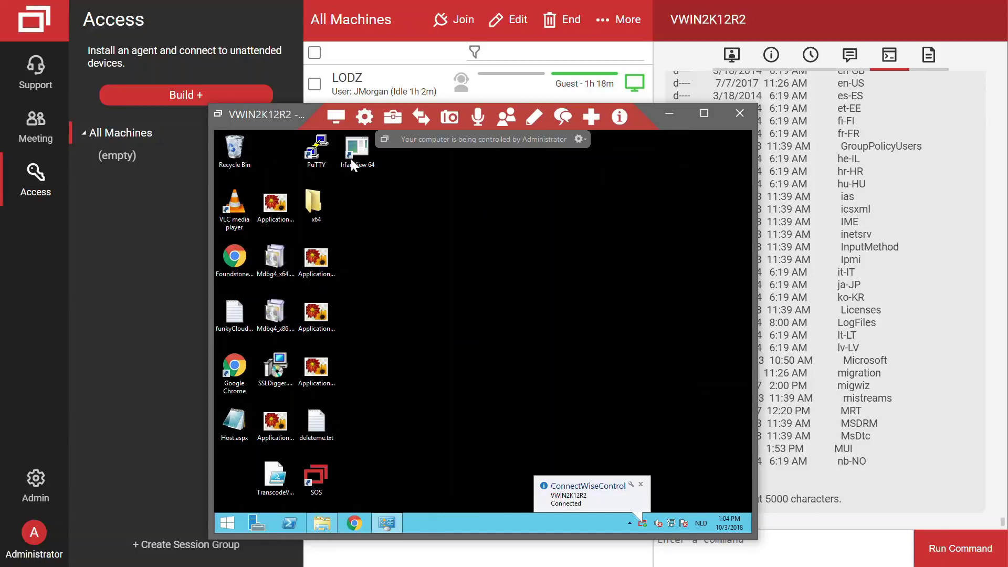
- Switch the remote machine's logon session to Backstage
{"action": "left_click", "coordinate": [336, 118]}
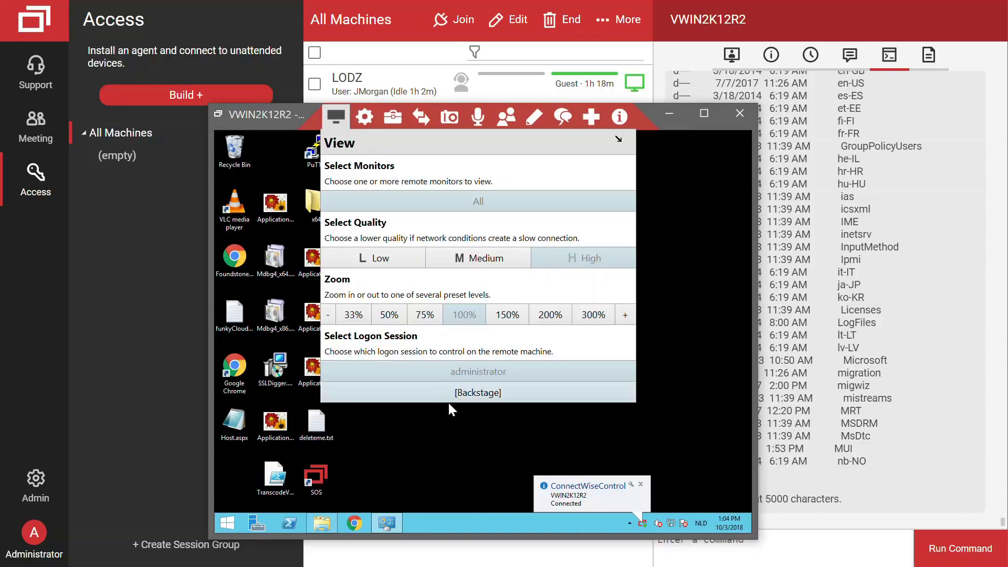
{"action": "left_click", "coordinate": [327, 120]}
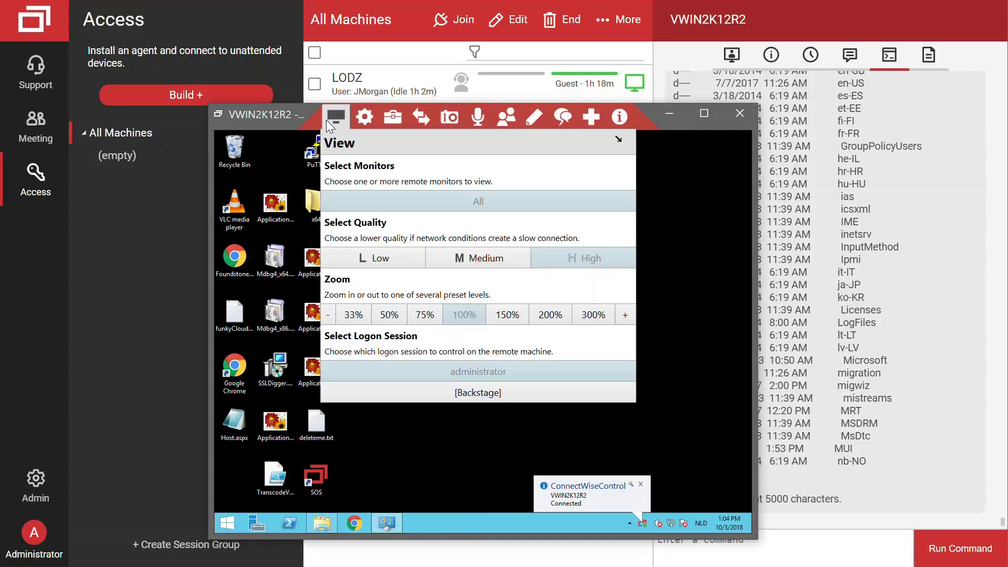
{"action": "left_click", "coordinate": [467, 392]}
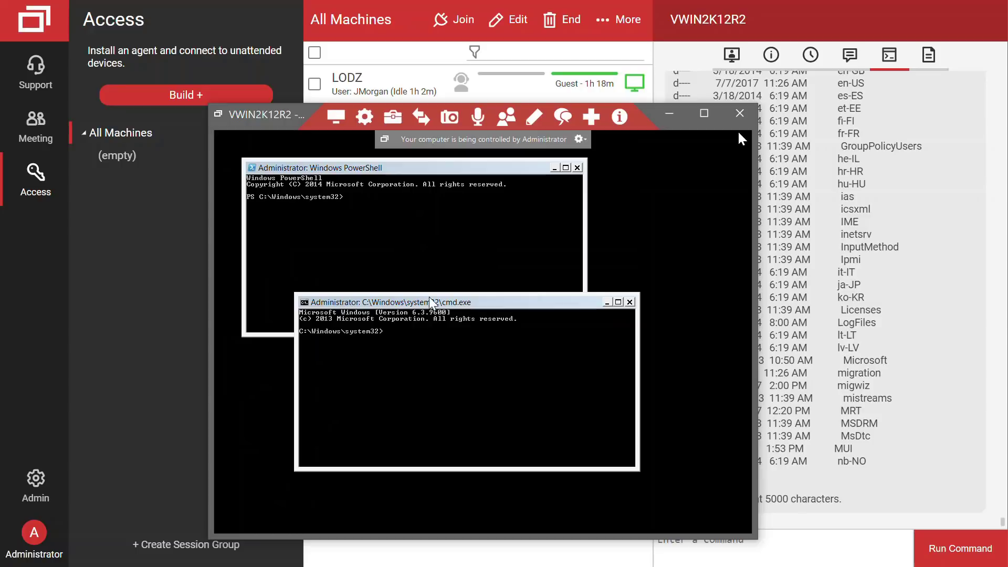
- Move the Backstage cmd.exe window down and away from the PowerShell window, and bring PowerShell to the front
{"action": "left_click", "coordinate": [344, 174]}
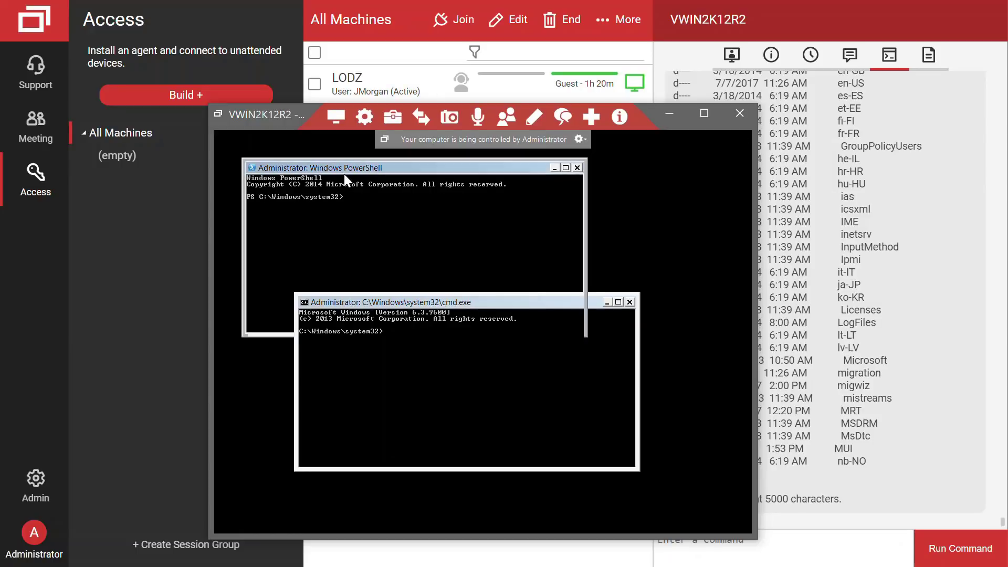
{"action": "left_click", "coordinate": [461, 465]}
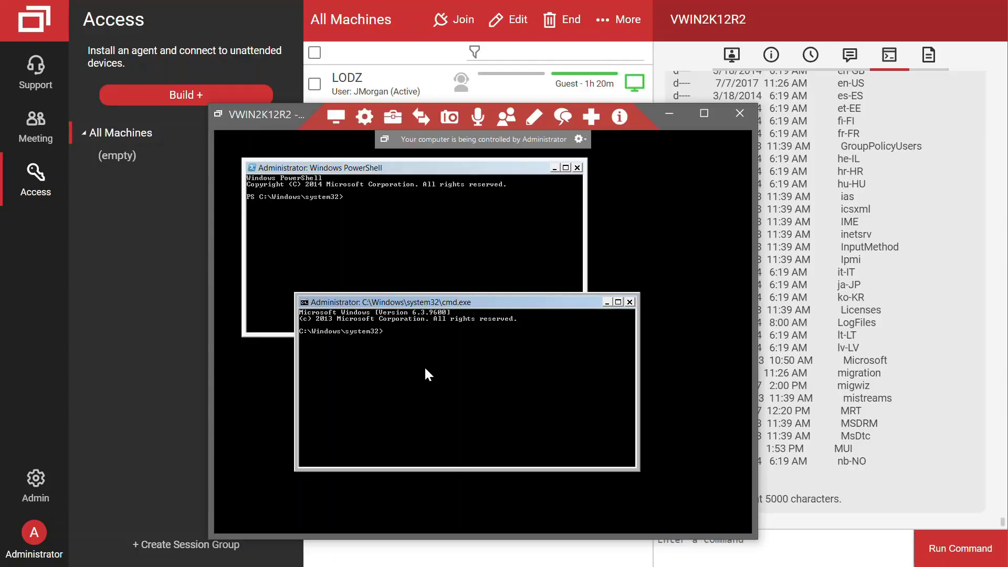
{"action": "left_click", "coordinate": [334, 119]}
{"action": "left_click_drag", "start_coordinate": [402, 301], "coordinate": [485, 337]}
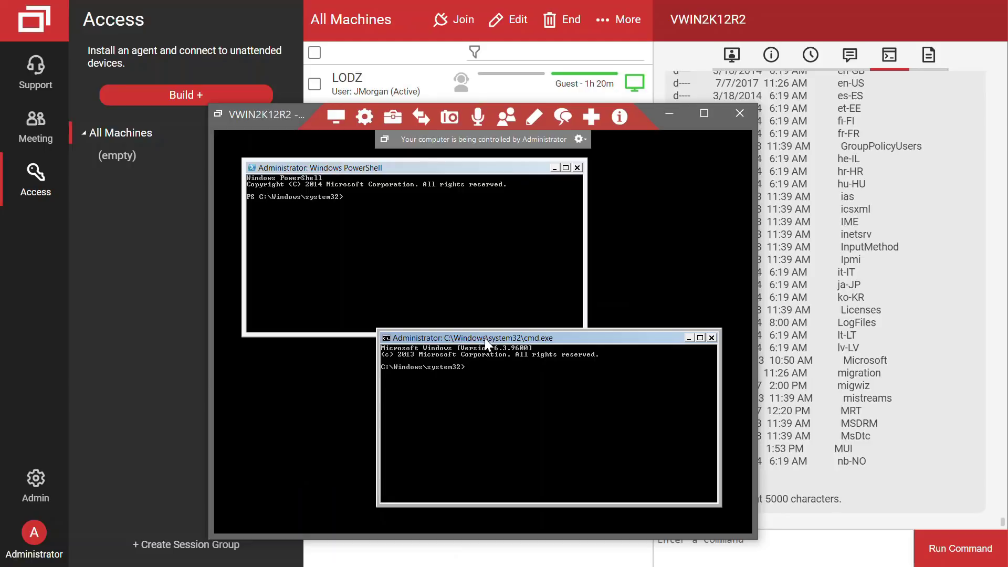
{"action": "left_click", "coordinate": [365, 228]}
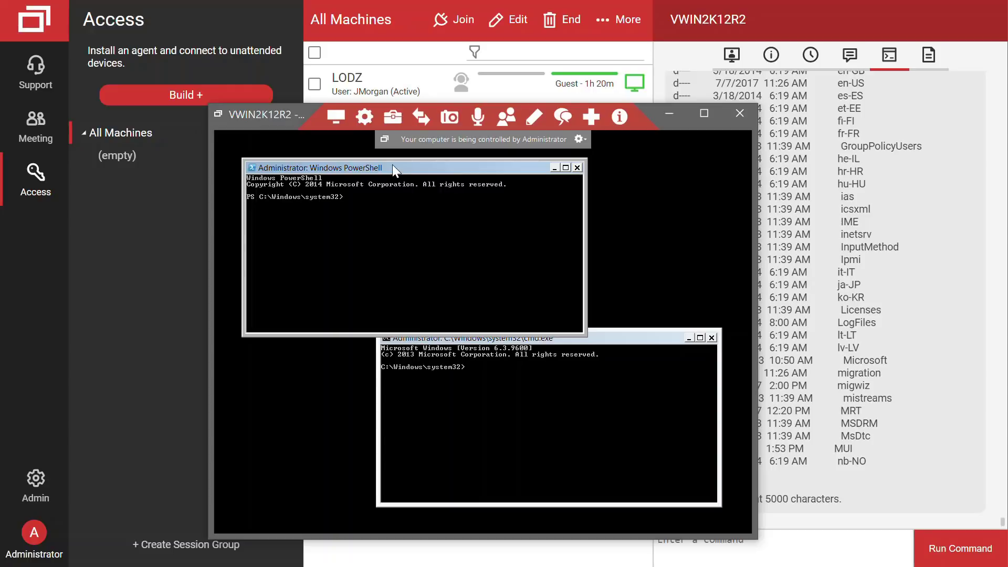
- Add Explorer++.exe to the shared toolbox and close the toolbox manager
{"action": "left_click", "coordinate": [394, 118]}
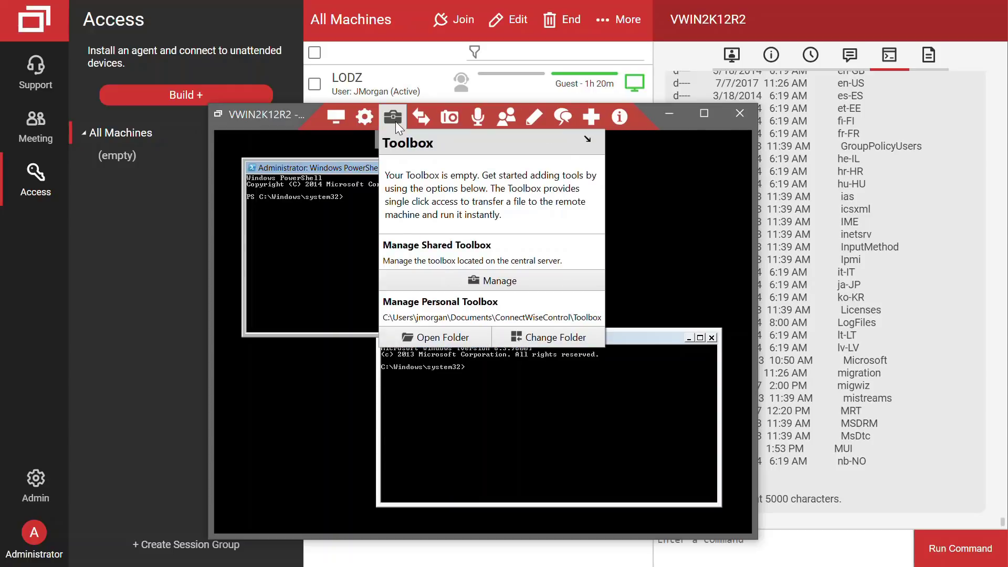
{"action": "left_click", "coordinate": [395, 121]}
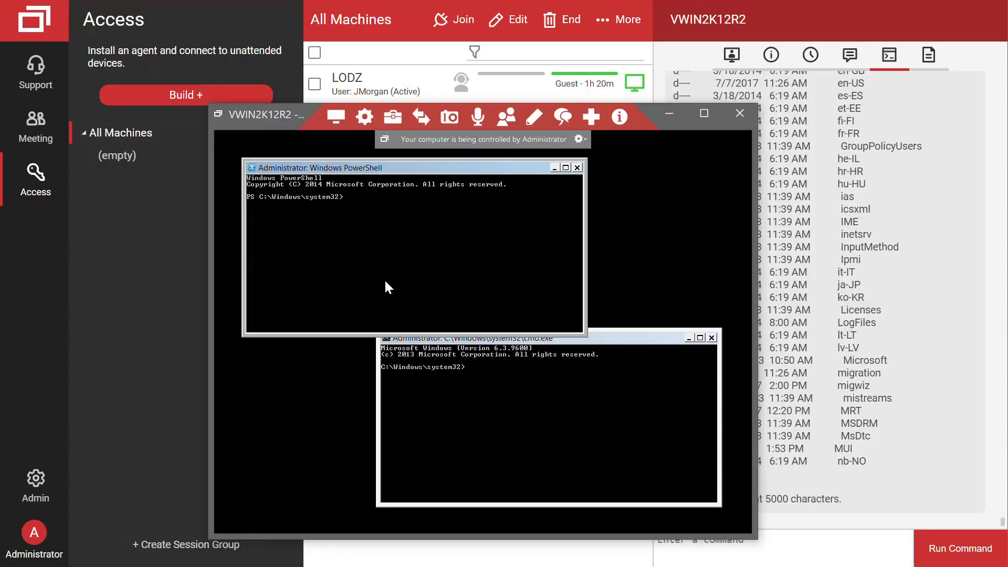
{"action": "left_click", "coordinate": [393, 119]}
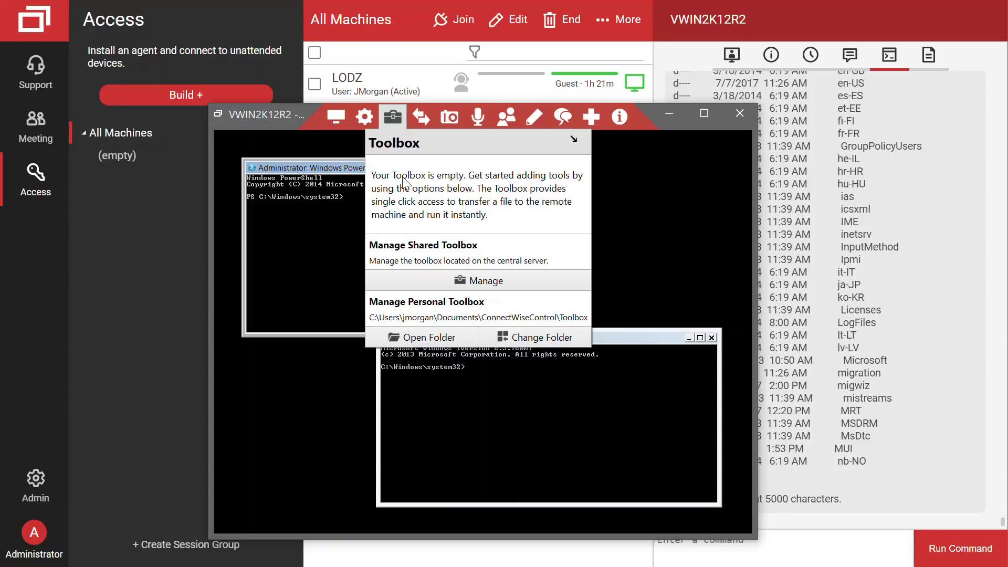
{"action": "left_click", "coordinate": [446, 283]}
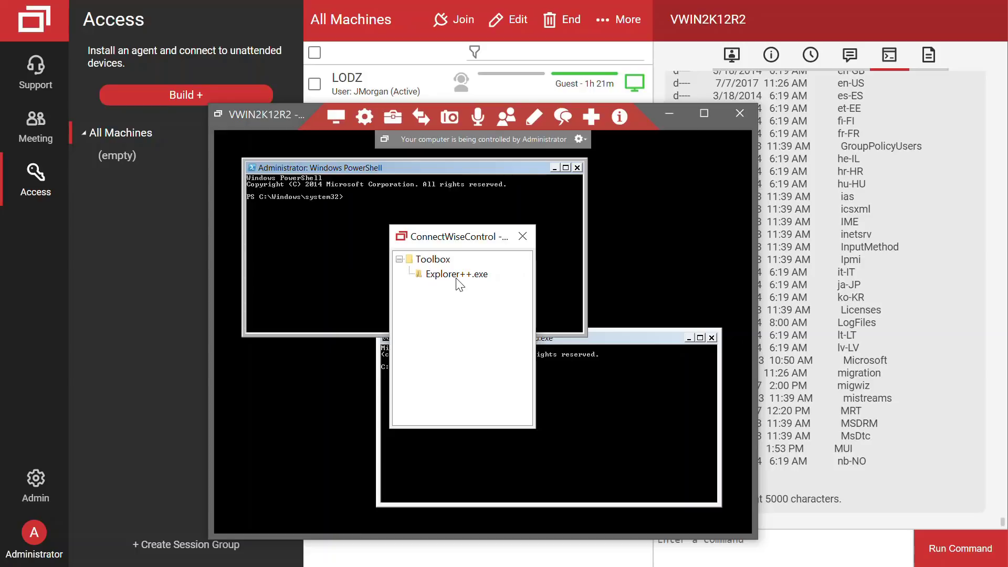
{"action": "left_click", "coordinate": [523, 236]}
- Run Explorer++.exe from the toolbox on the remote machine in Backstage
{"action": "left_click", "coordinate": [394, 120]}
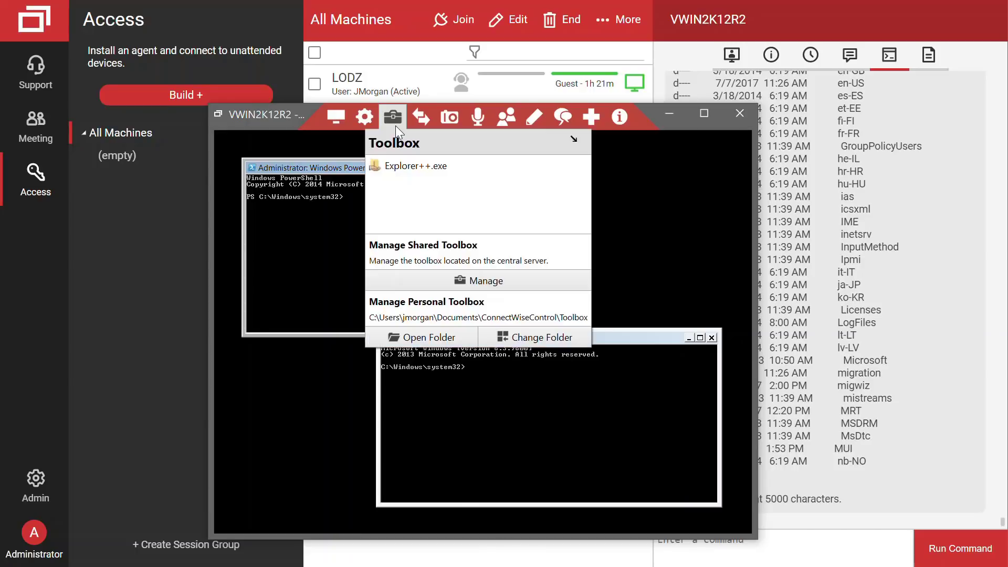
{"action": "double_click", "coordinate": [414, 168]}
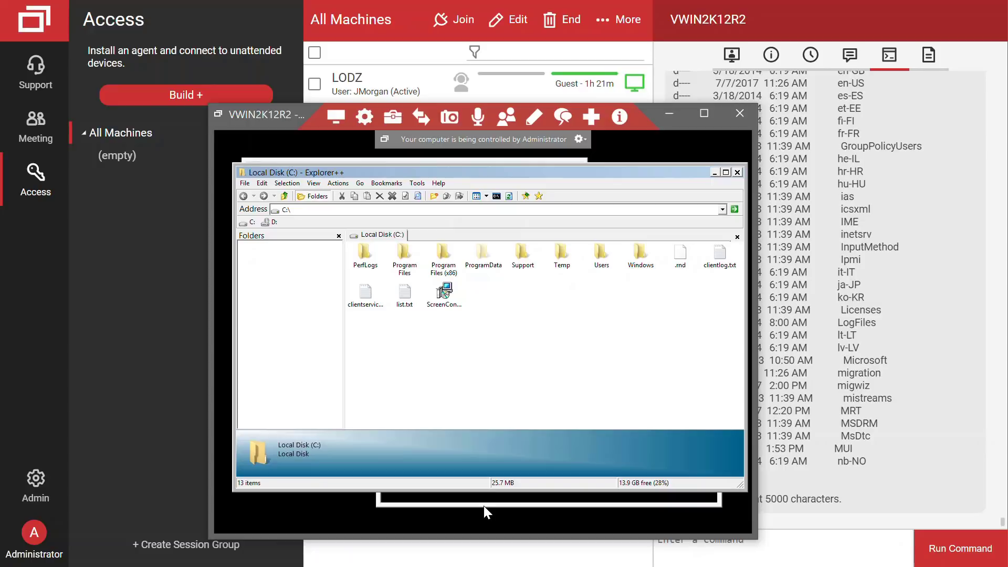
{"action": "left_click", "coordinate": [485, 176]}
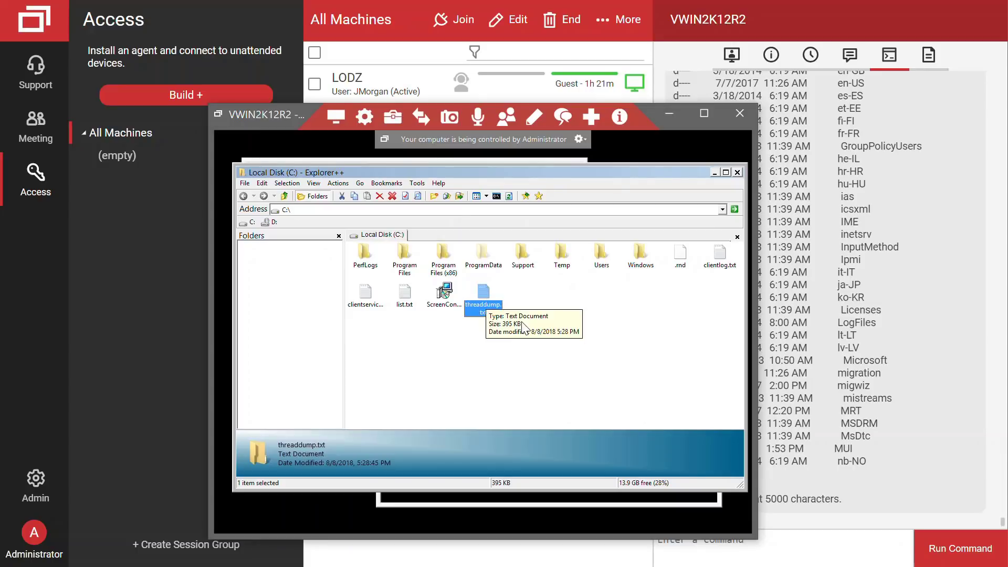
- Delete threaddump.txt from the remote C: drive in Explorer++
{"action": "left_click", "coordinate": [522, 353]}
{"action": "left_click", "coordinate": [489, 314]}
{"action": "key", "text": "Delete"}
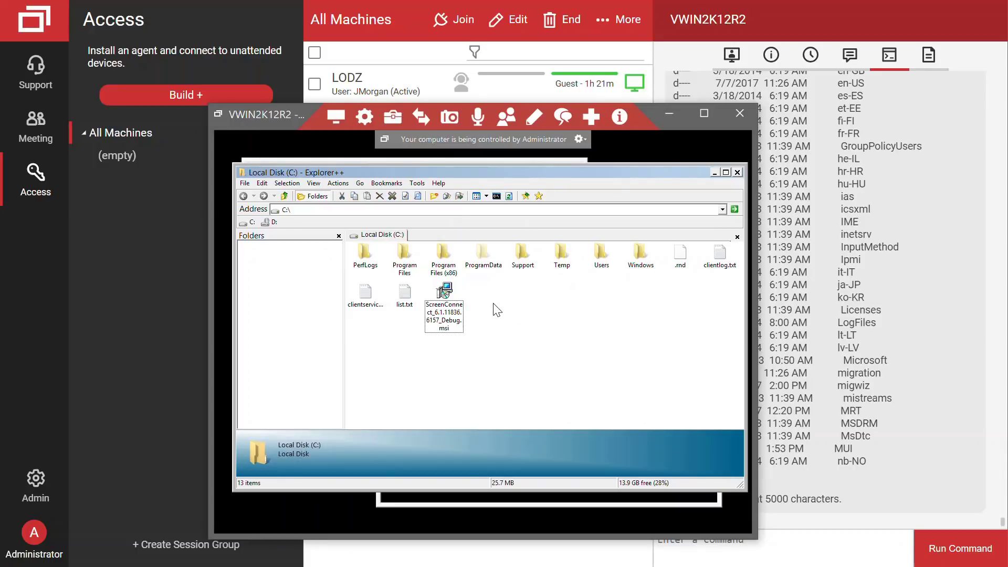
- Try to copy ScreenConnect_6.1.11836.6157_Debug.msi from the remote C: drive to the local desktop, and cancel the file conflict dialog
{"action": "left_click", "coordinate": [441, 297]}
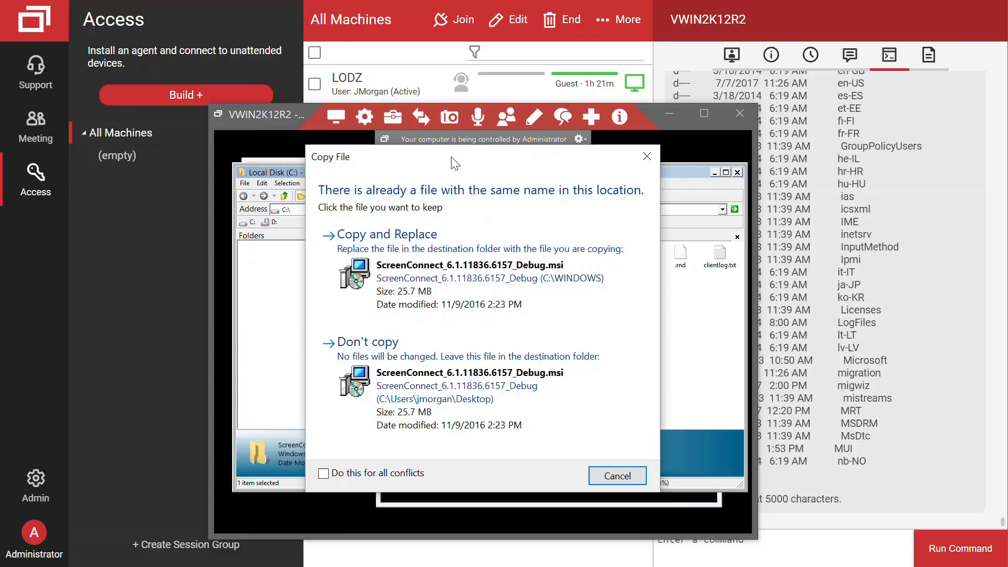
{"action": "left_click", "coordinate": [651, 153]}
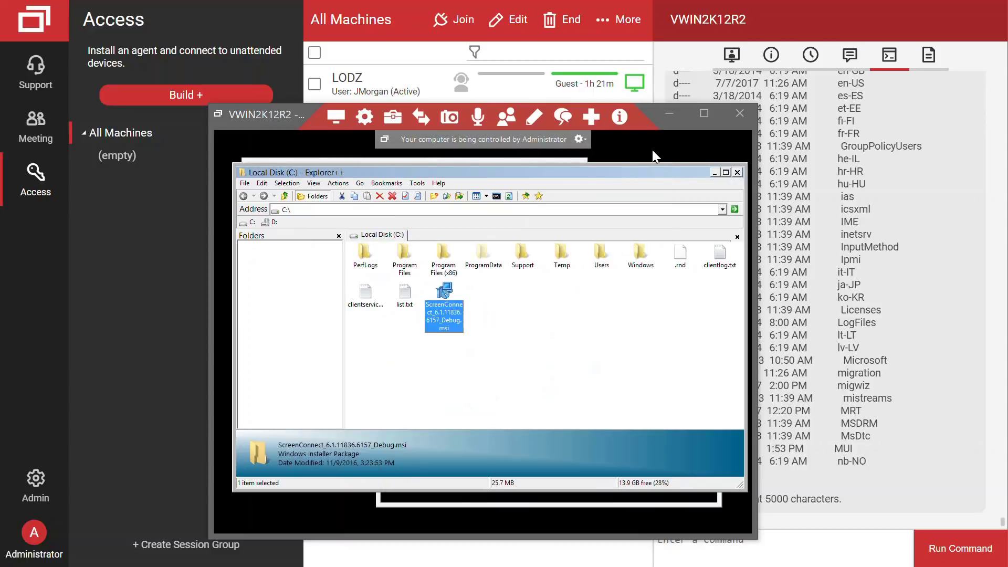
{"action": "left_click", "coordinate": [591, 320]}
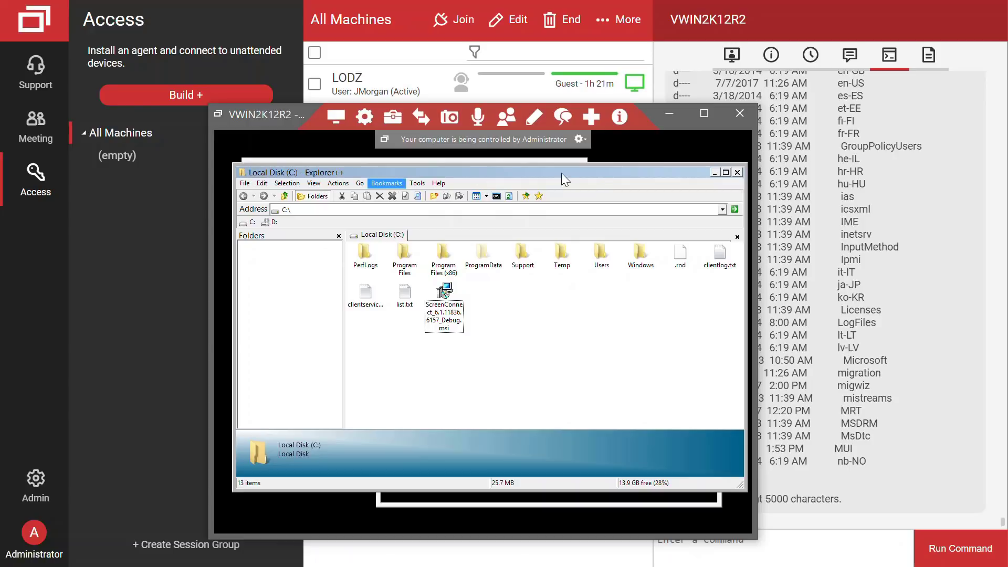
- Minimize Explorer++ and switch the logon session from Backstage back to administrator
{"action": "left_click", "coordinate": [716, 173]}
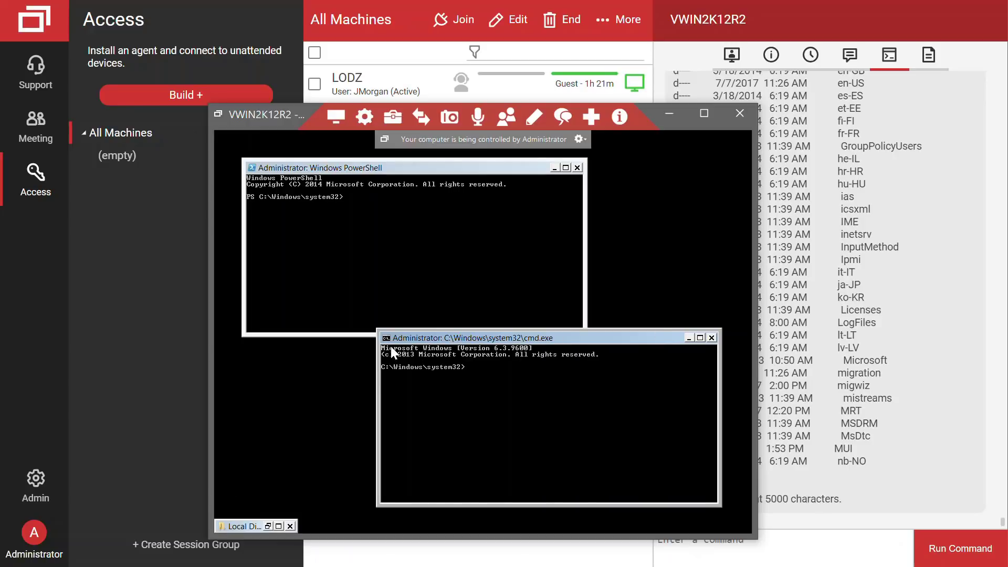
{"action": "left_click", "coordinate": [334, 118]}
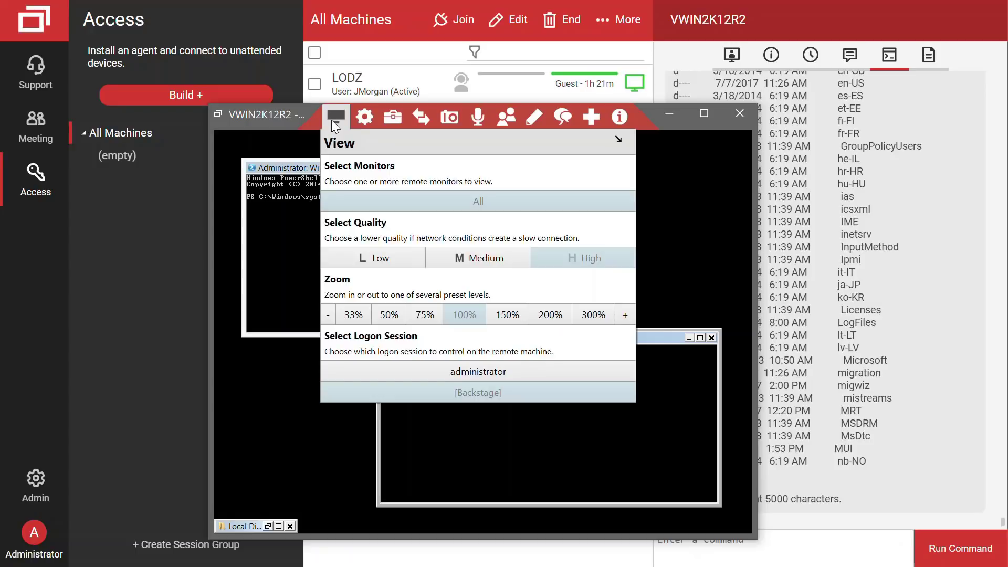
{"action": "left_click", "coordinate": [389, 377]}
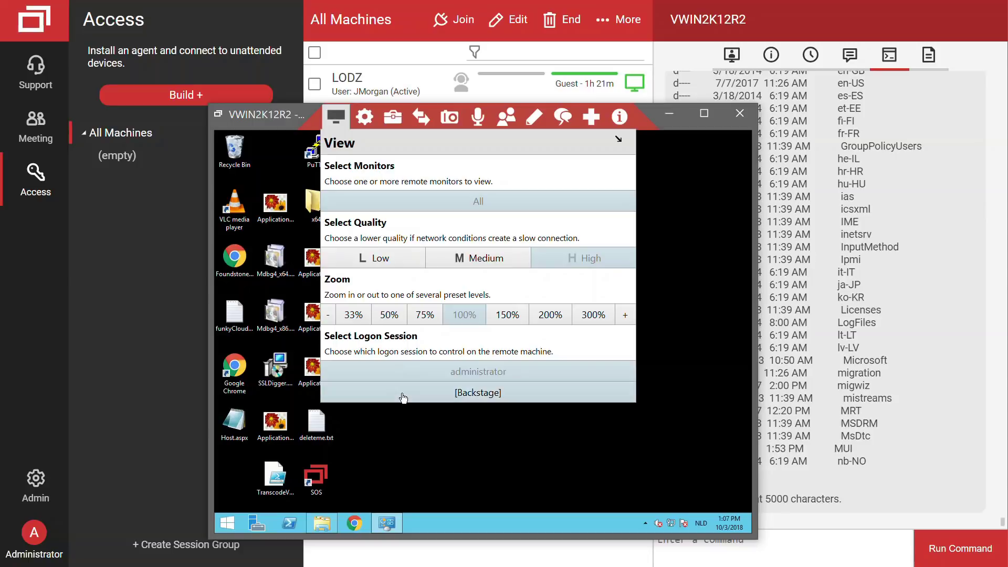
- Switch the logon session to Backstage and back to administrator twice, then close the remote session window
{"action": "left_click", "coordinate": [403, 398]}
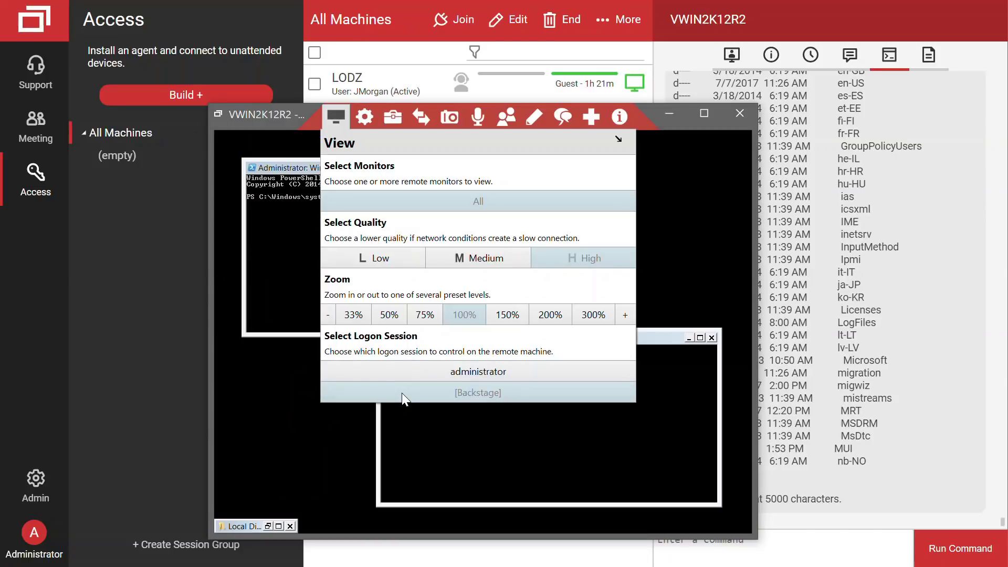
{"action": "left_click", "coordinate": [412, 370]}
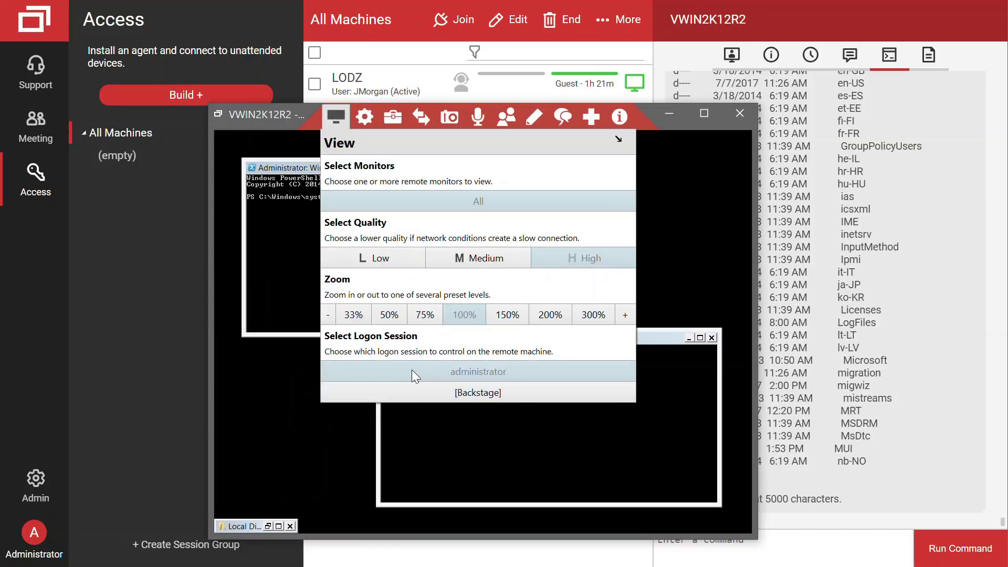
{"action": "left_click", "coordinate": [420, 388]}
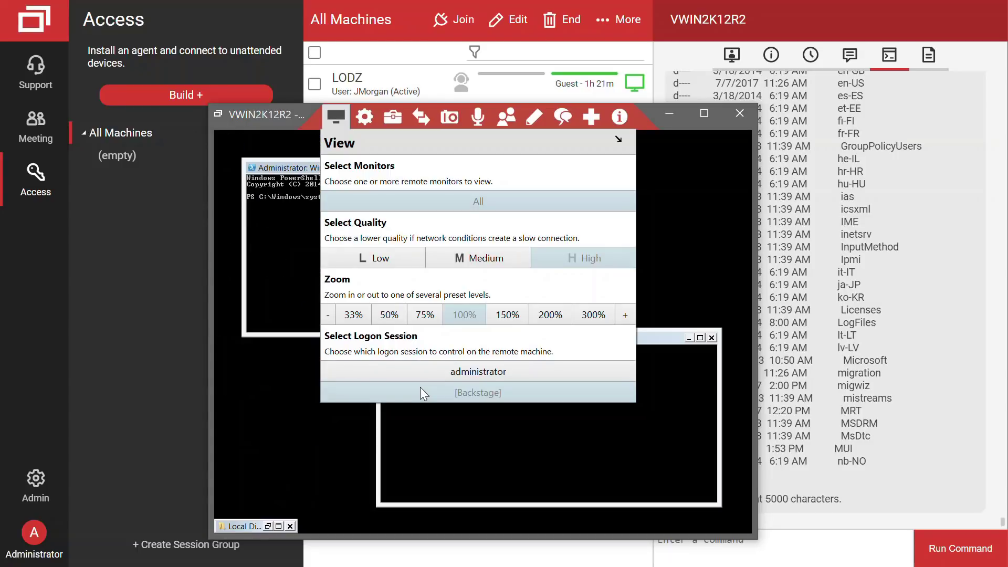
{"action": "left_click", "coordinate": [412, 371]}
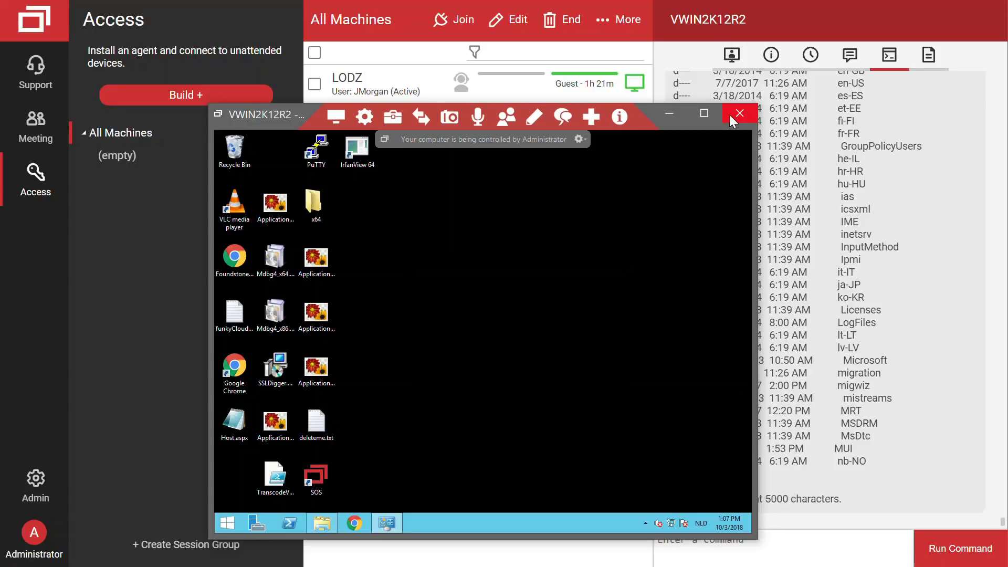
{"action": "left_click", "coordinate": [730, 115]}
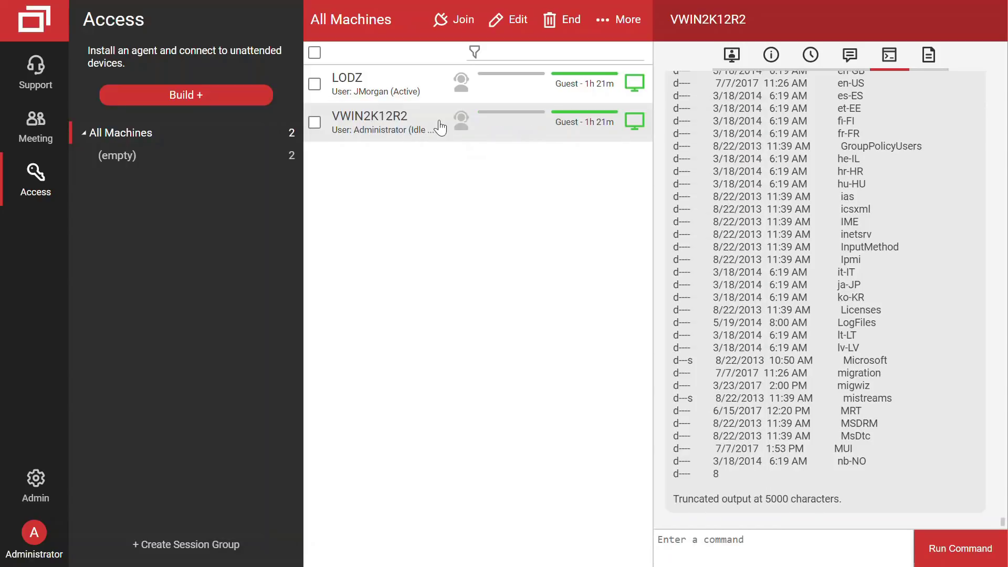
- Join VWIN2K12R2 with options using the [Backstage] logon session, and restore the minimized Explorer++ window
{"action": "left_click", "coordinate": [615, 19]}
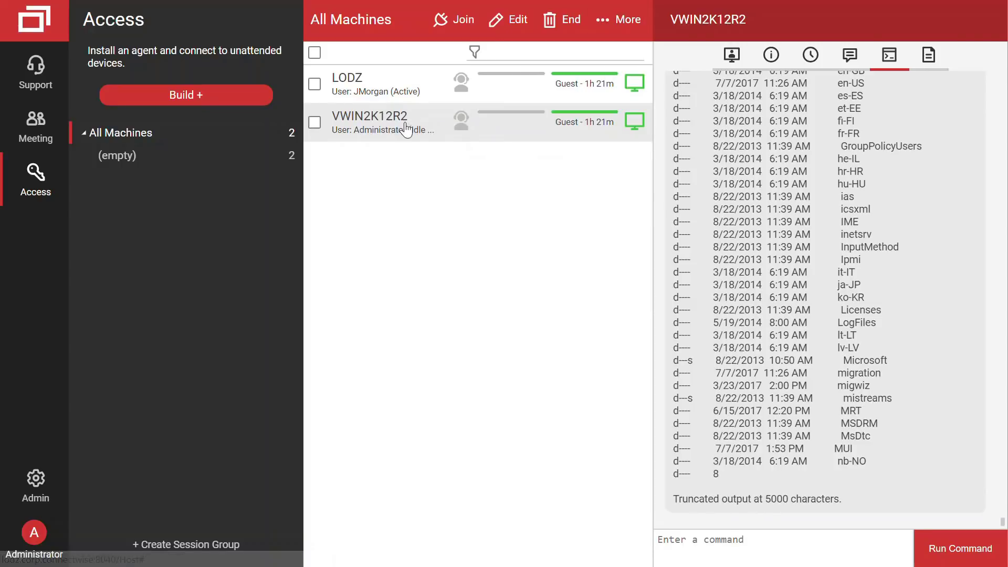
{"action": "right_click", "coordinate": [394, 128]}
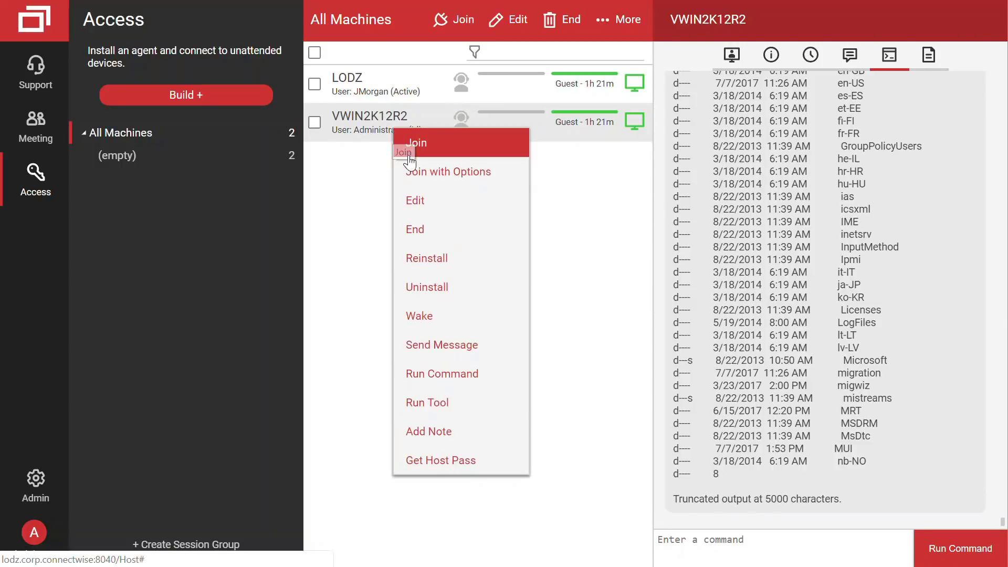
{"action": "left_click", "coordinate": [370, 125]}
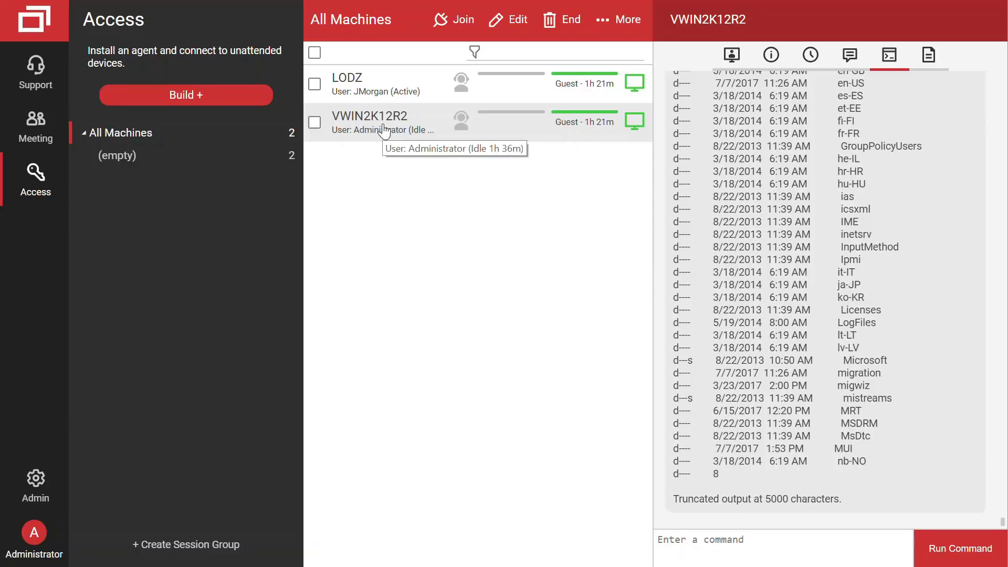
{"action": "right_click", "coordinate": [400, 127]}
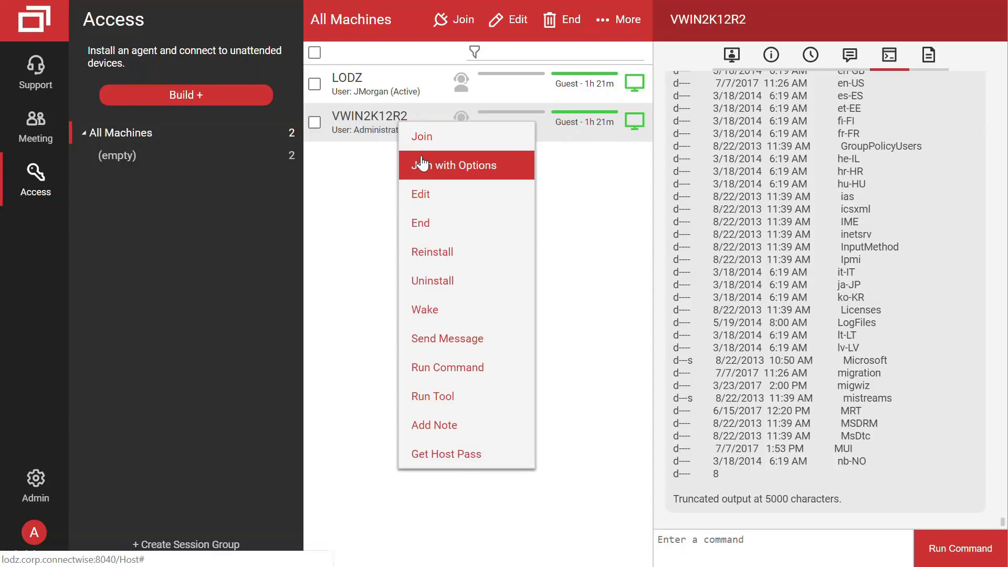
{"action": "left_click", "coordinate": [424, 164]}
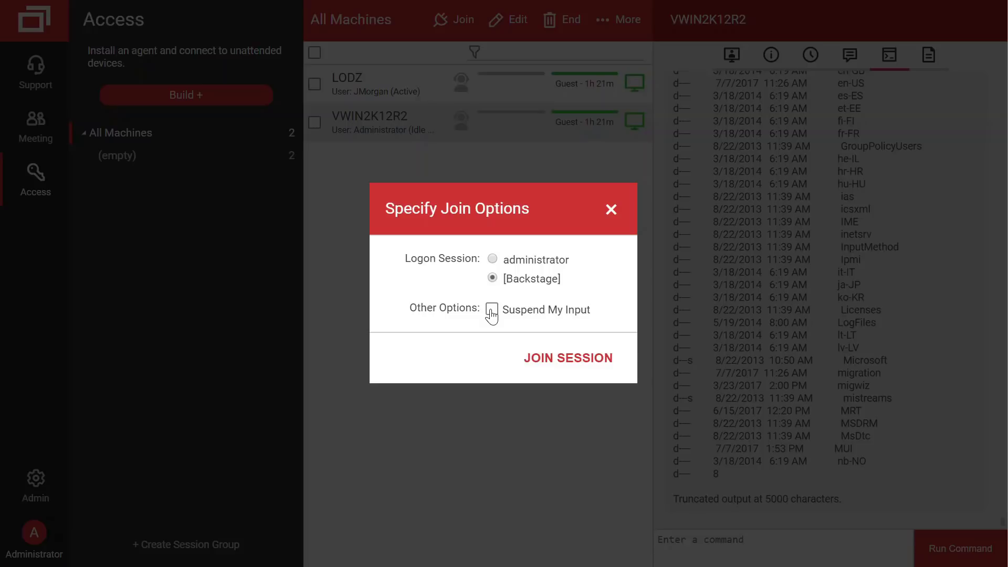
{"action": "left_click", "coordinate": [574, 360]}
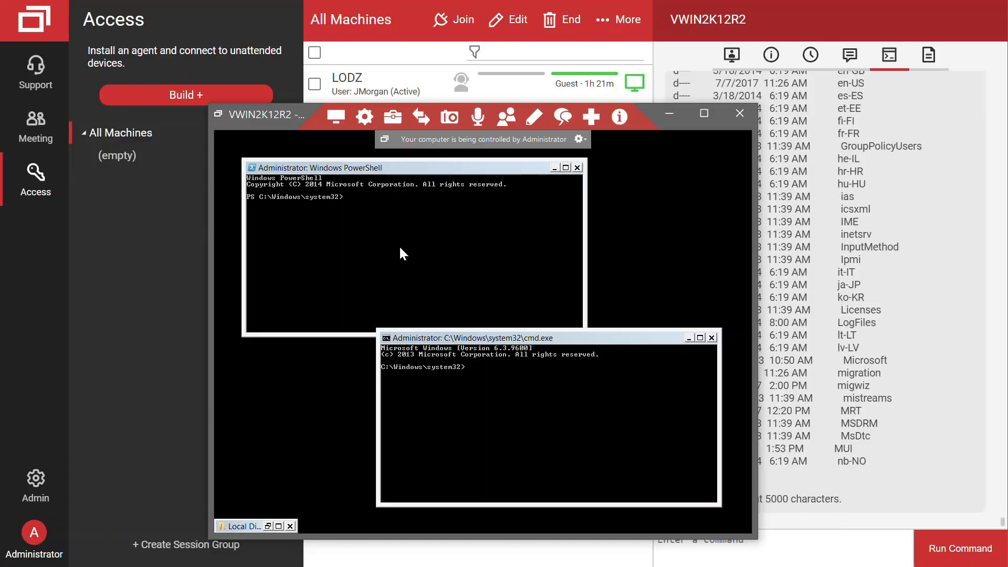
{"action": "left_click", "coordinate": [269, 526]}
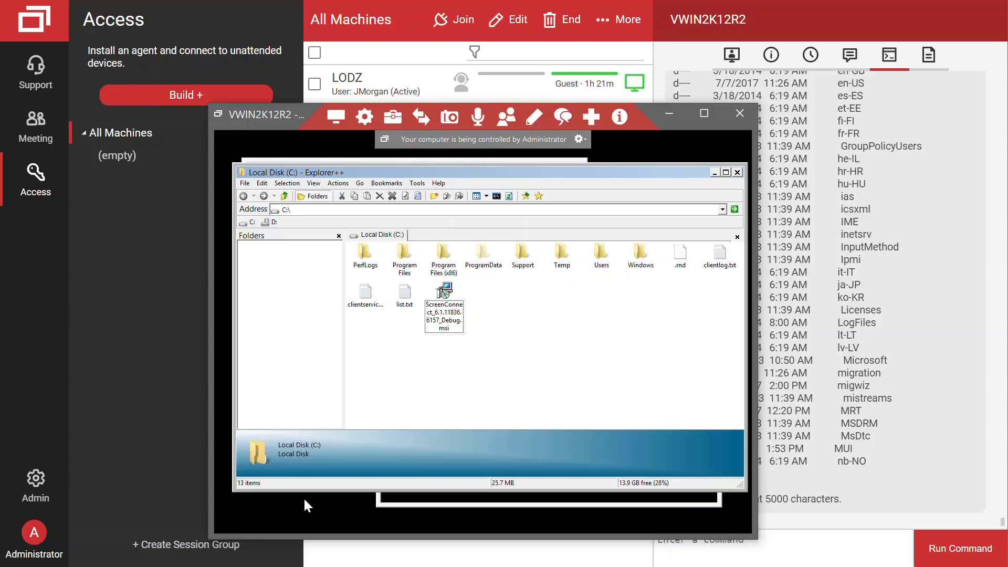